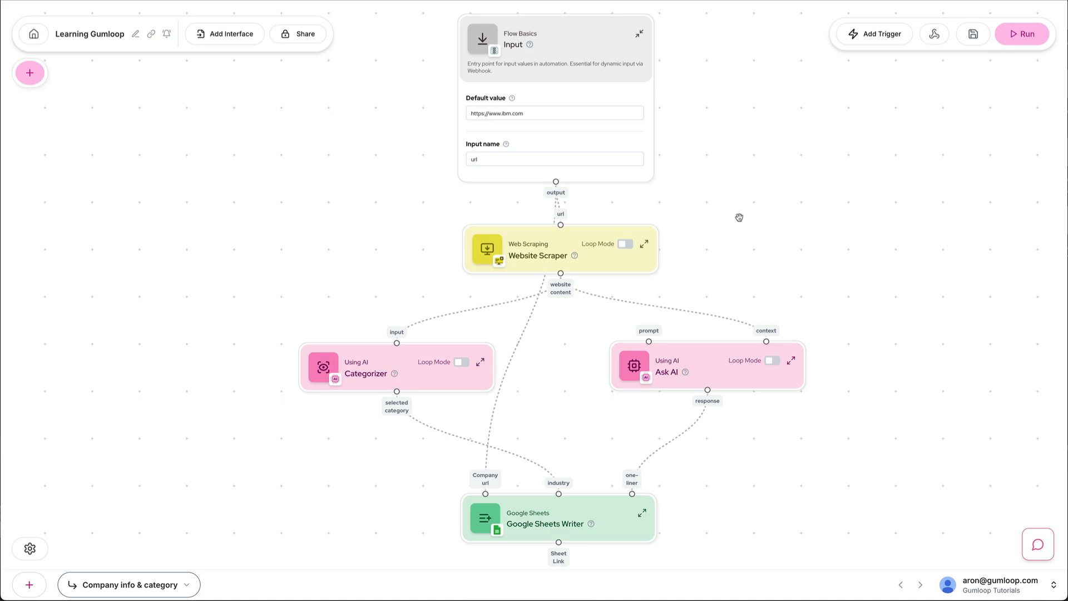
mouse_move(526, 97)
mouse_move(583, 258)
mouse_move(697, 366)
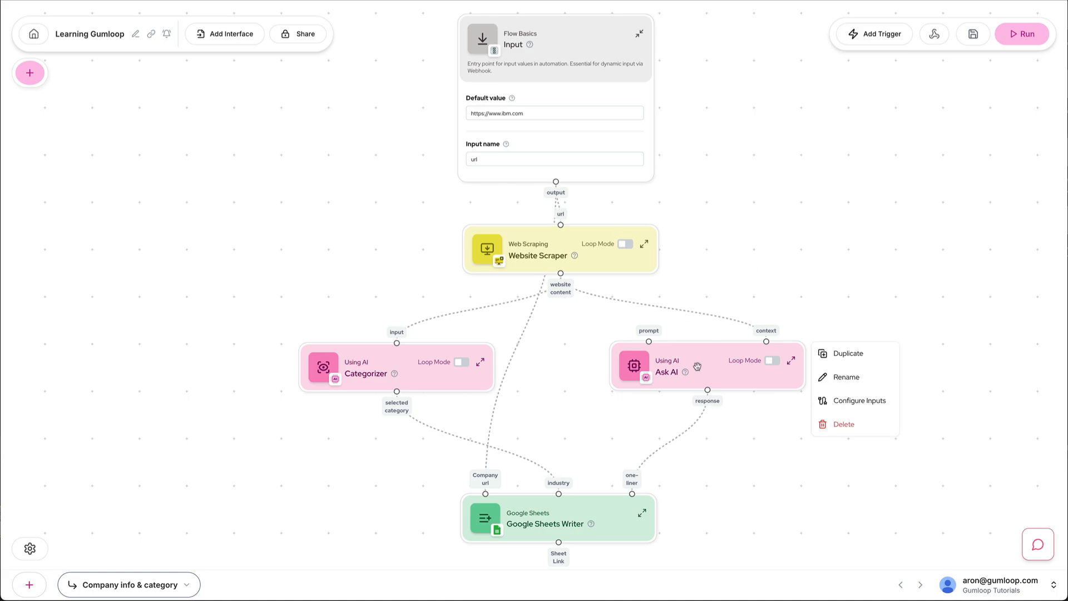
mouse_move(461, 376)
mouse_move(549, 499)
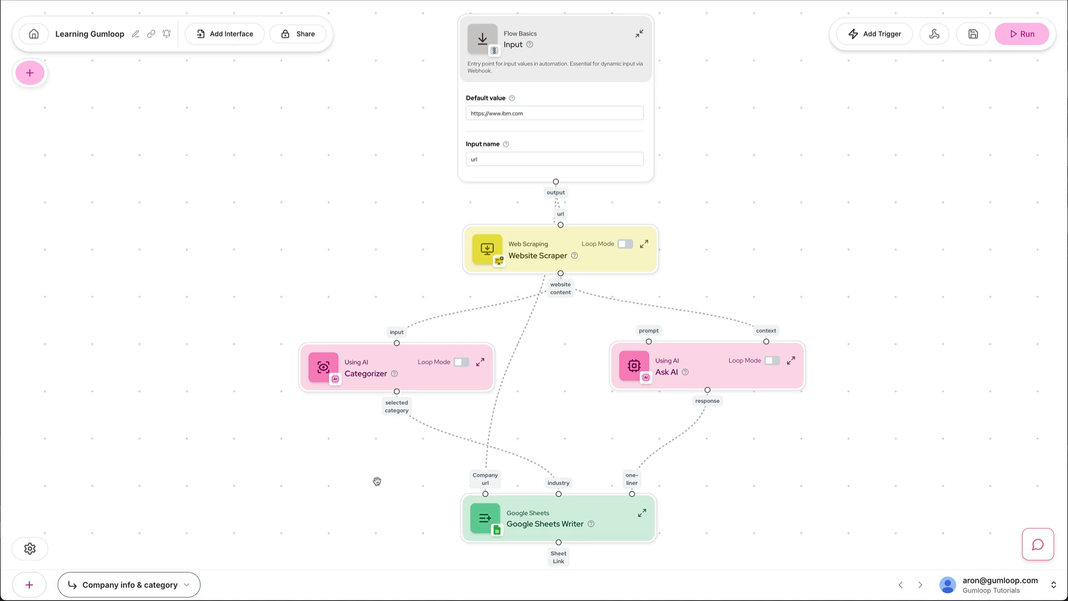
- Create a new subflow named "Read companies" and place it ahead of Company info & category
left_click(30, 593)
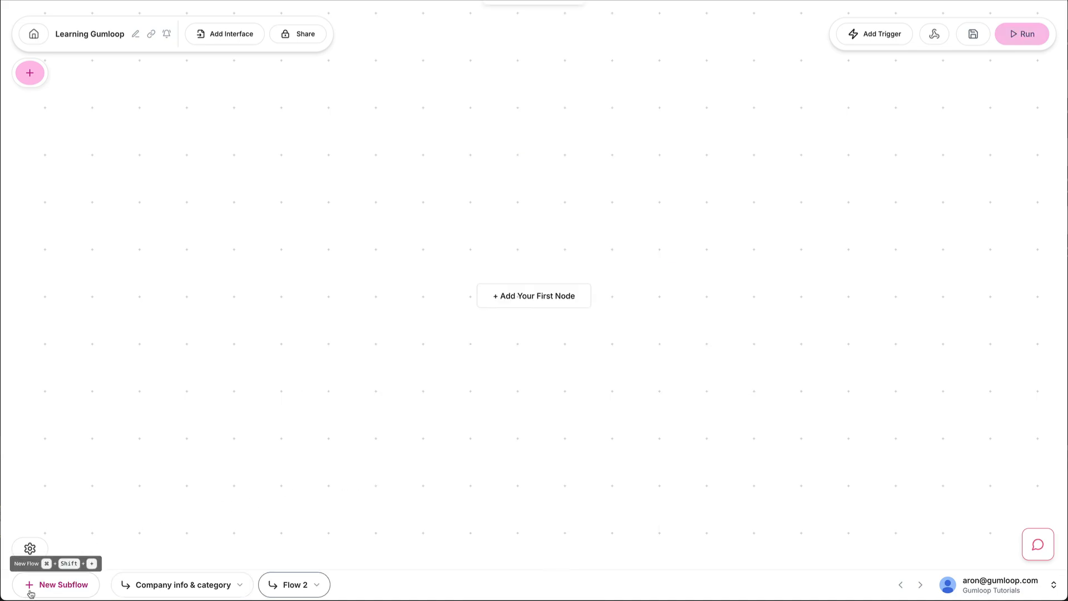
left_click_drag(248, 586, 137, 587)
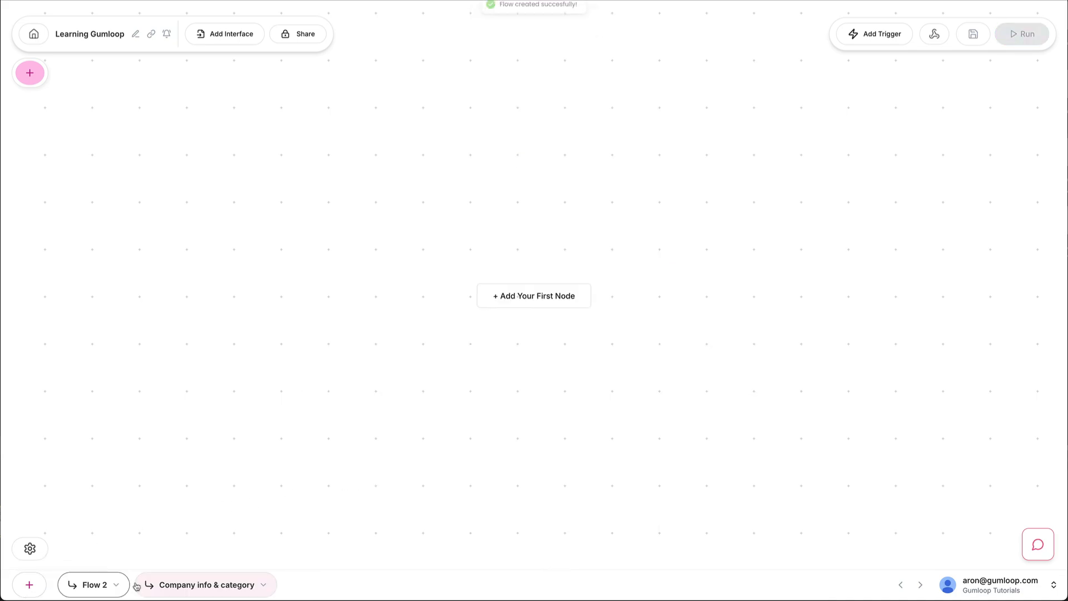
left_click(118, 586)
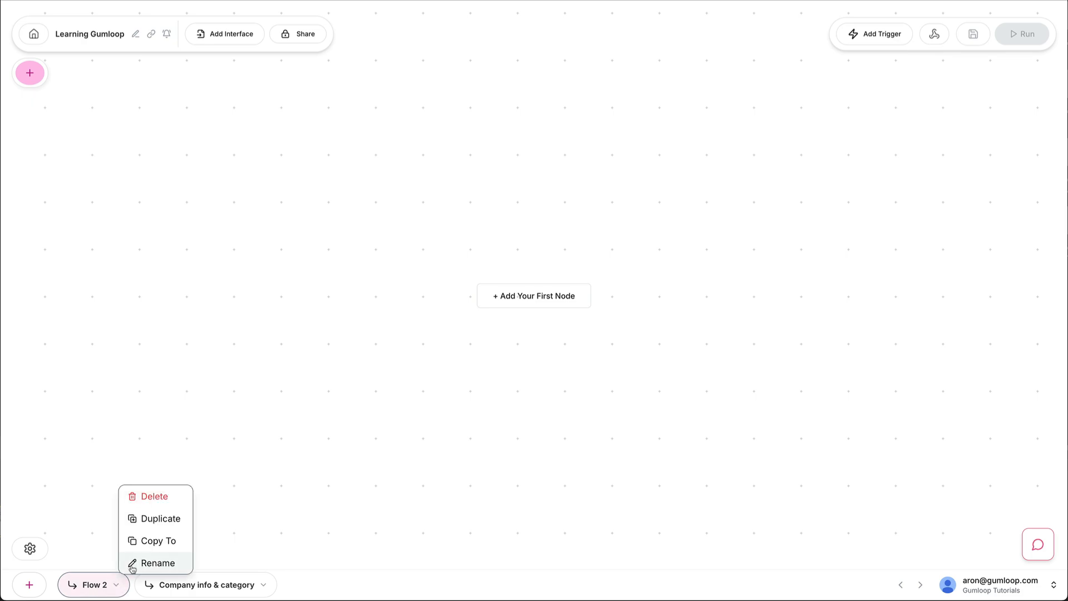
left_click(133, 563)
key("ctrl+a")
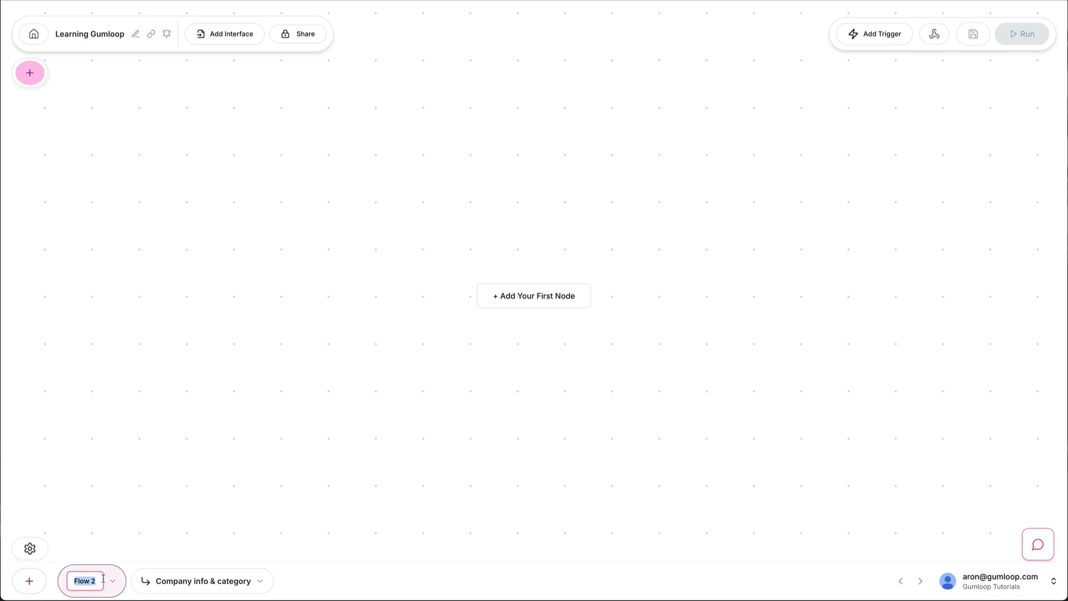
type("Read companies")
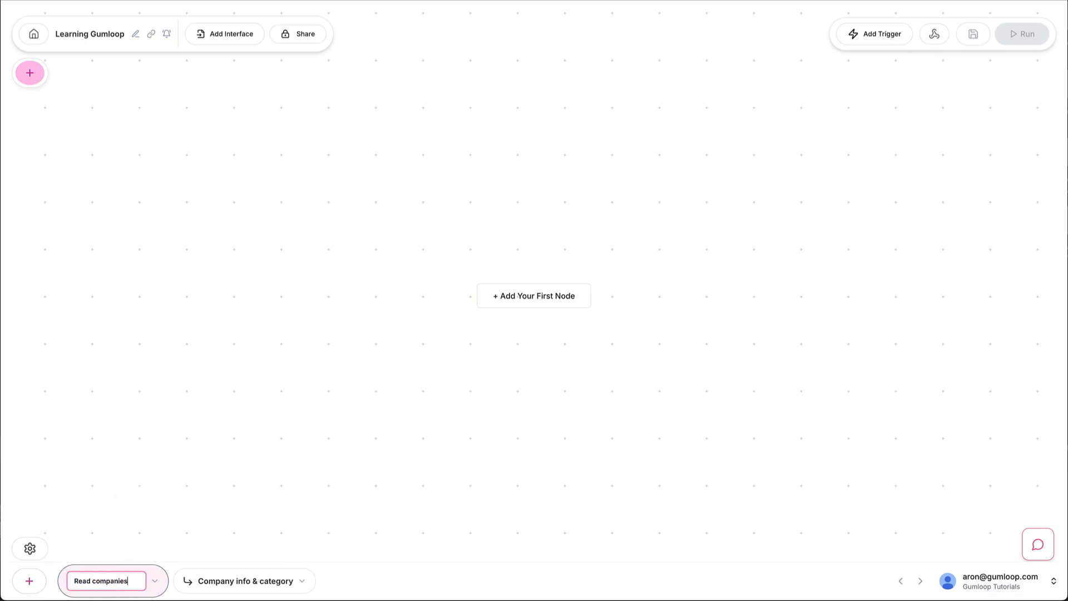
key("Return")
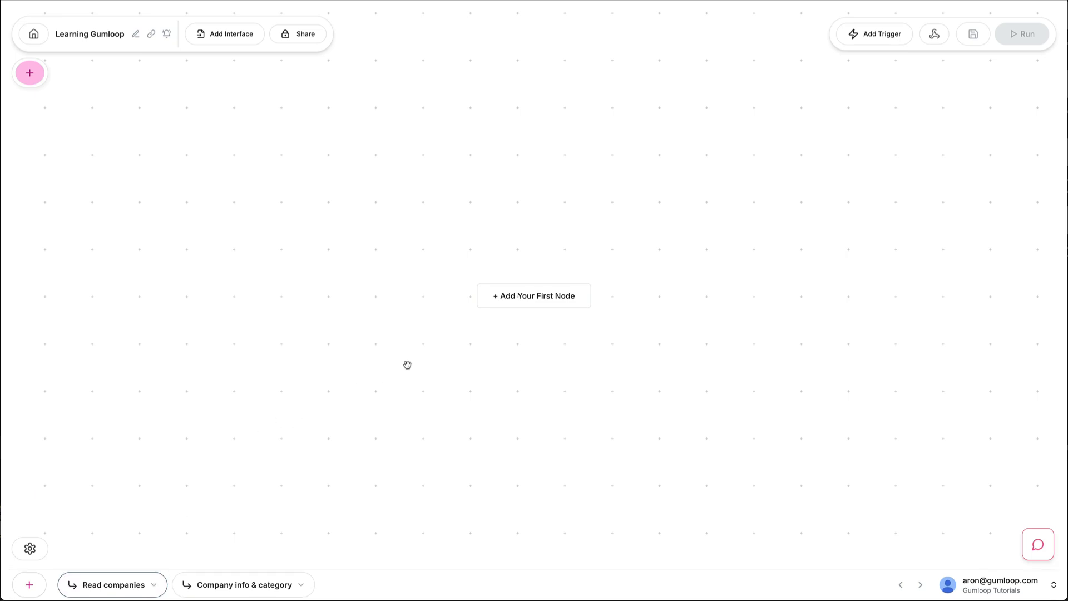
- Add a Google Sheets Reader node to the Read companies flow, reading the Companies sheet of the Company tracker file
left_click(44, 75)
type("s")
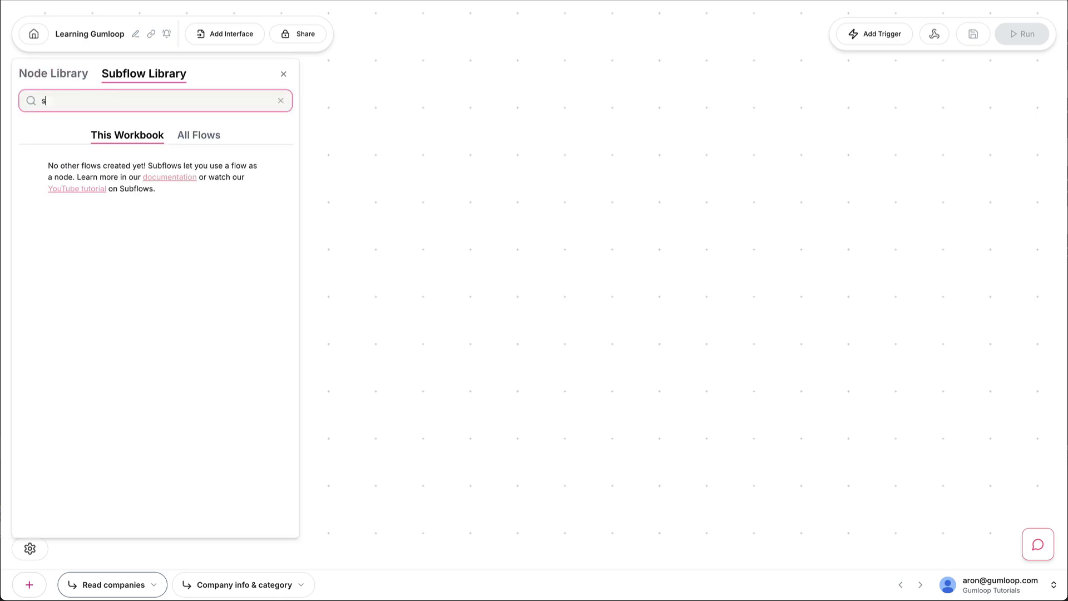
left_click(87, 78)
left_click(83, 101)
type("heet")
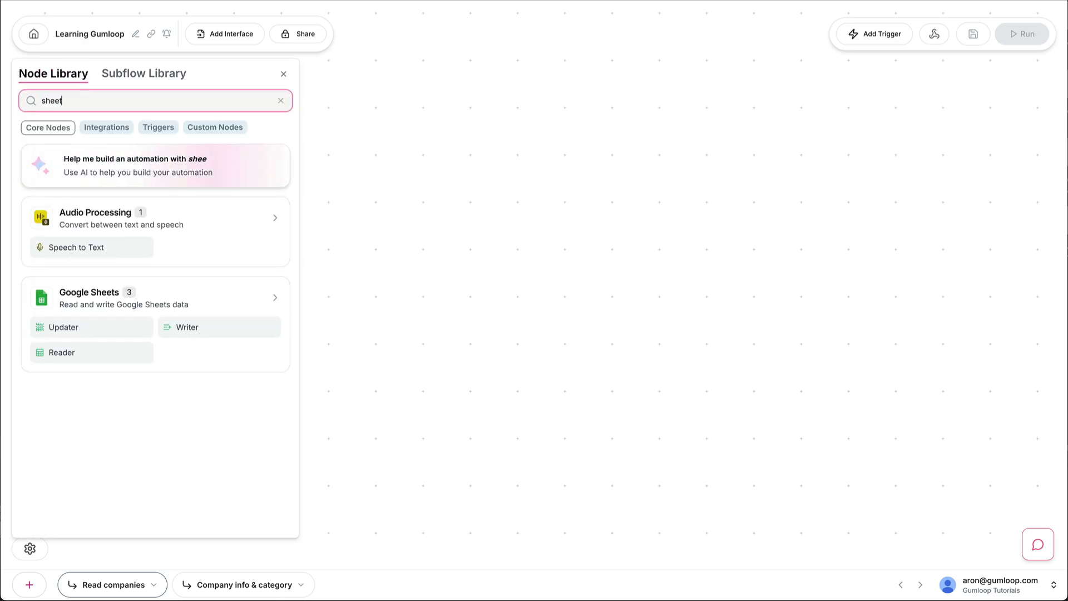
type("s")
left_click(119, 273)
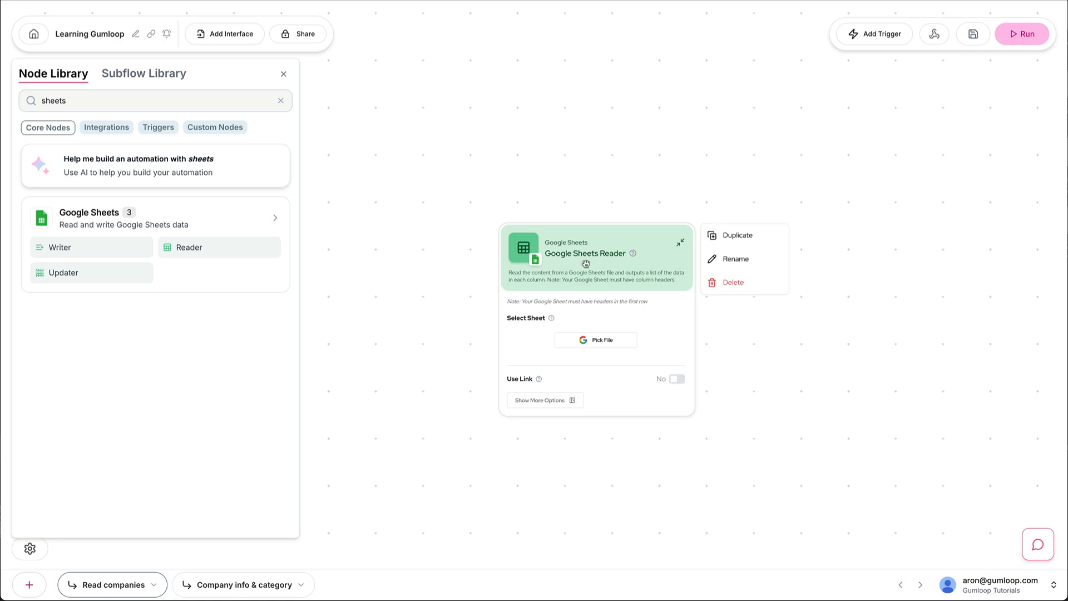
left_click_drag(587, 241, 617, 160)
scroll(607, 268, "up", 4)
left_click(284, 74)
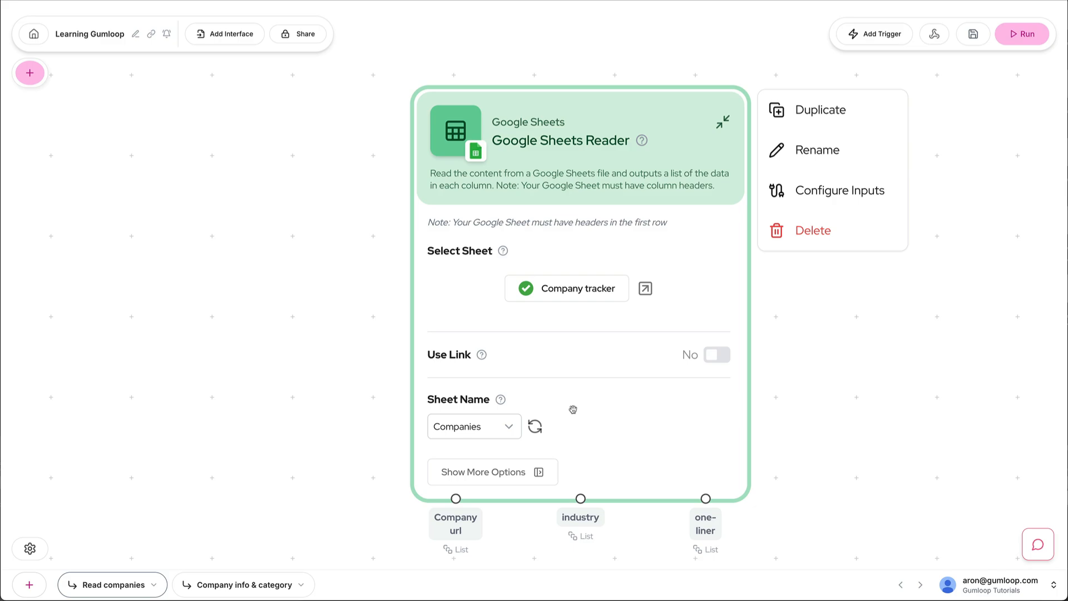
- Run the Read companies flow and examine the Company url values output by the Google Sheets Reader
left_click(1020, 34)
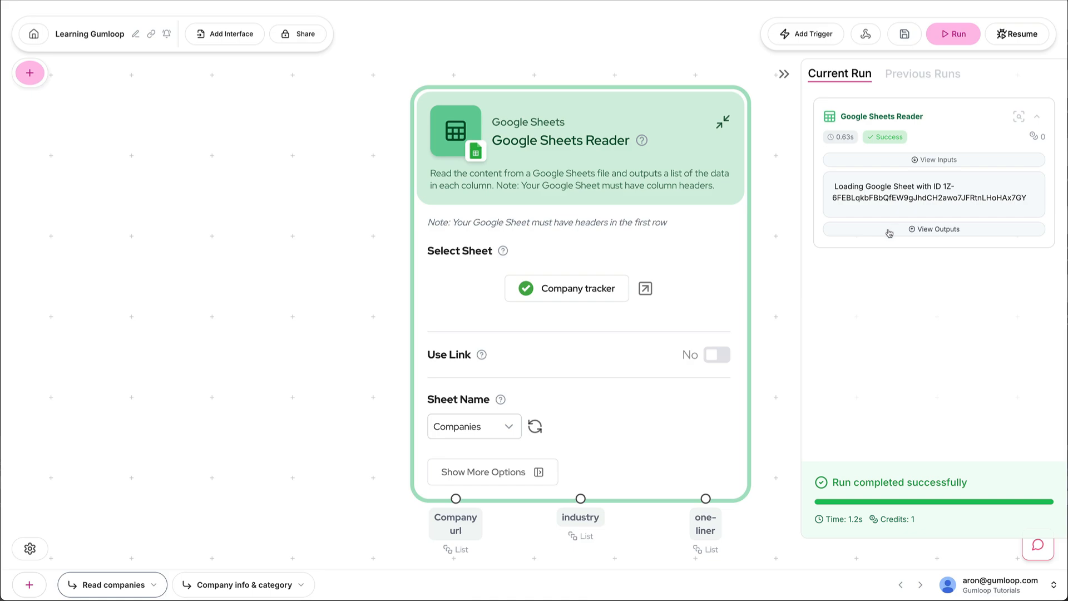
left_click(905, 235)
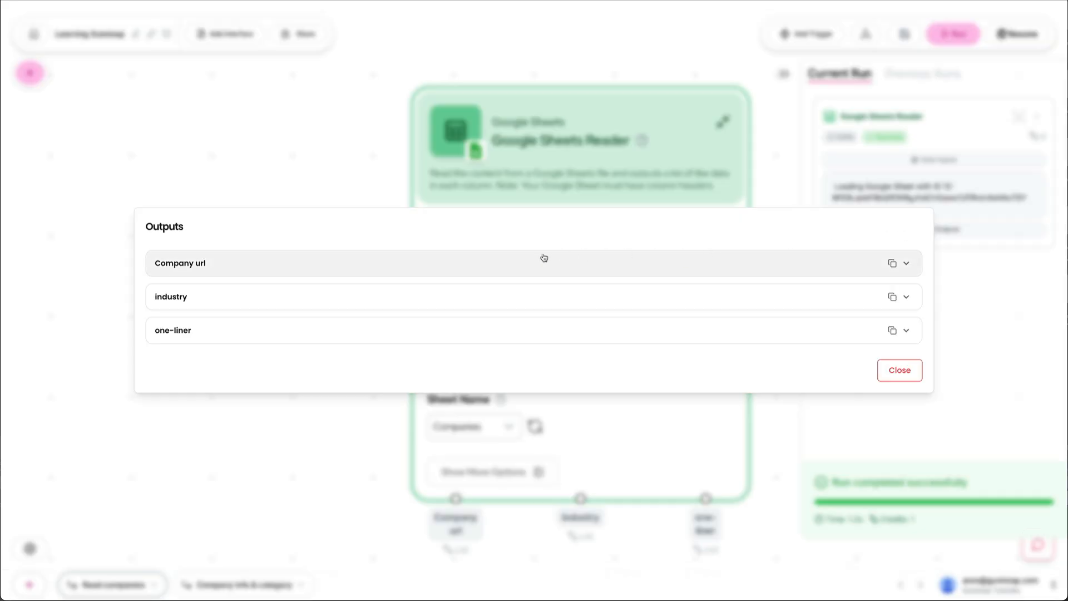
left_click(492, 269)
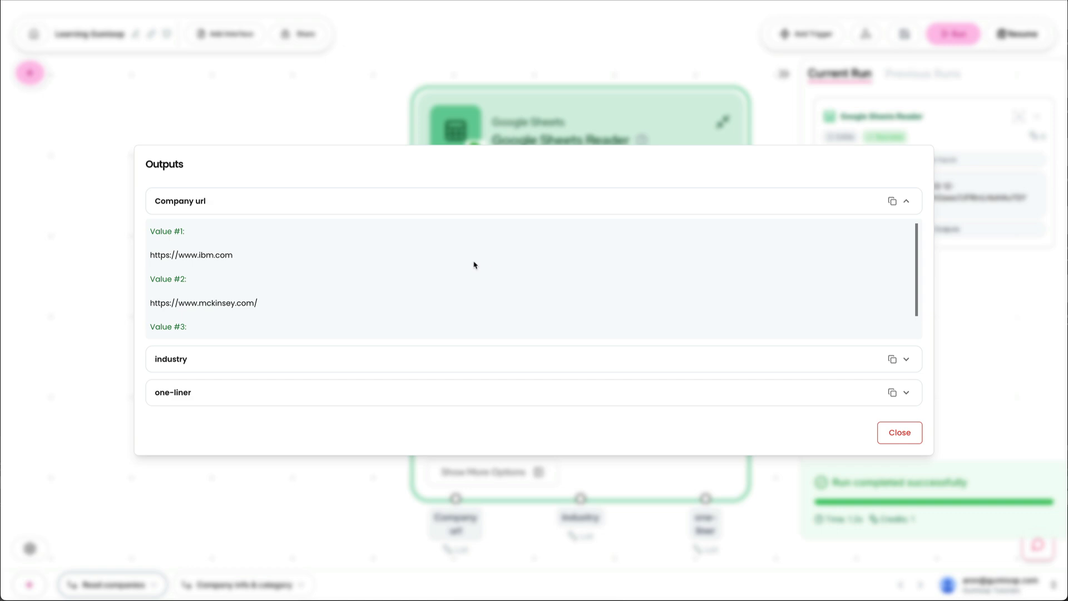
scroll(409, 256, "down", 2)
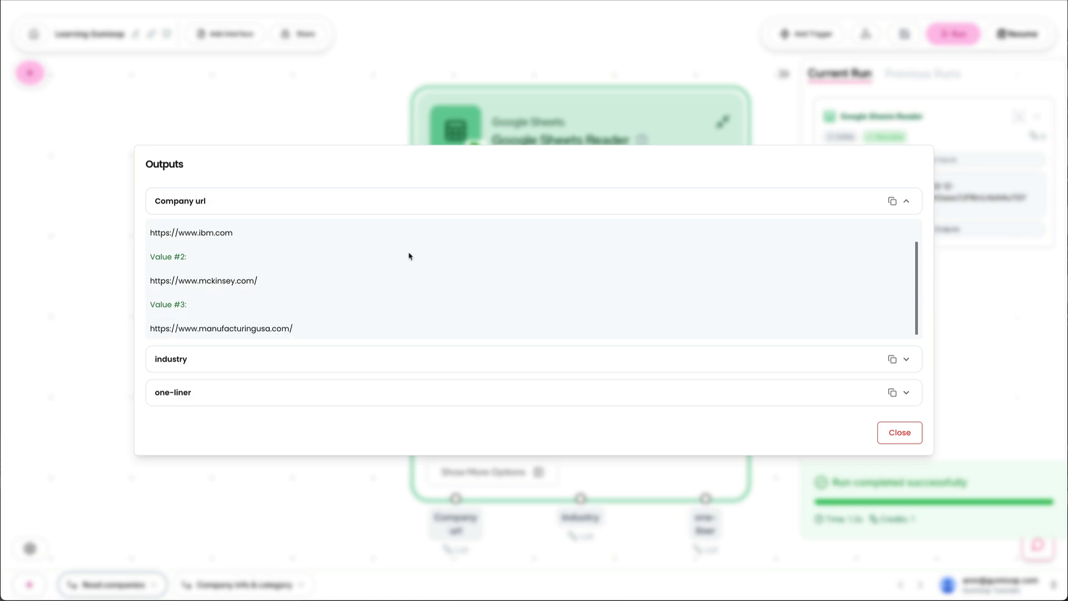
left_click(373, 123)
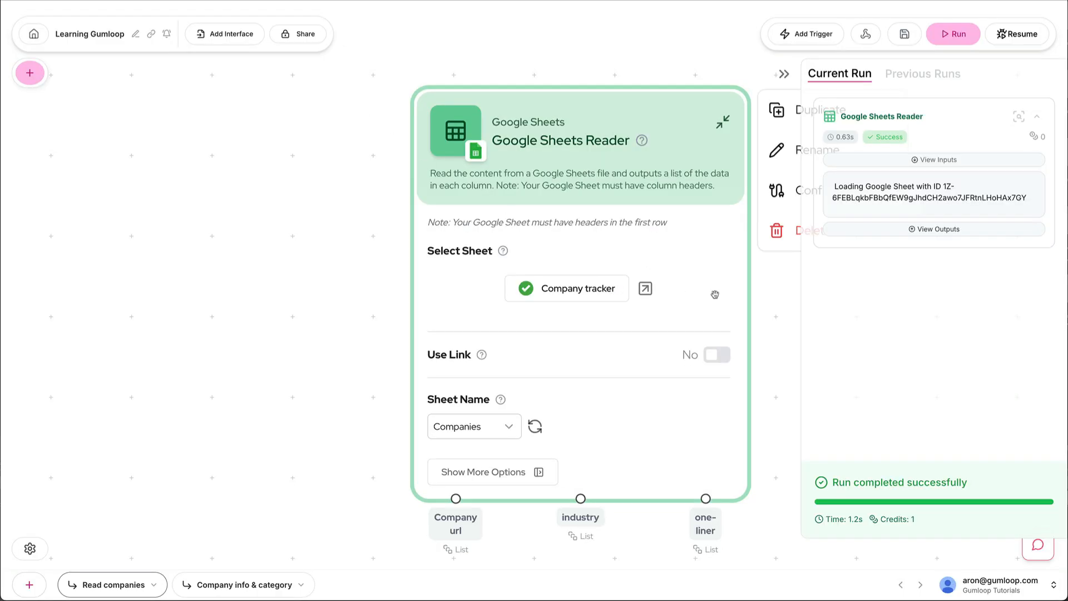
scroll(759, 304, "down", 3)
left_click_drag(758, 304, 662, 248)
scroll(665, 245, "down", 2)
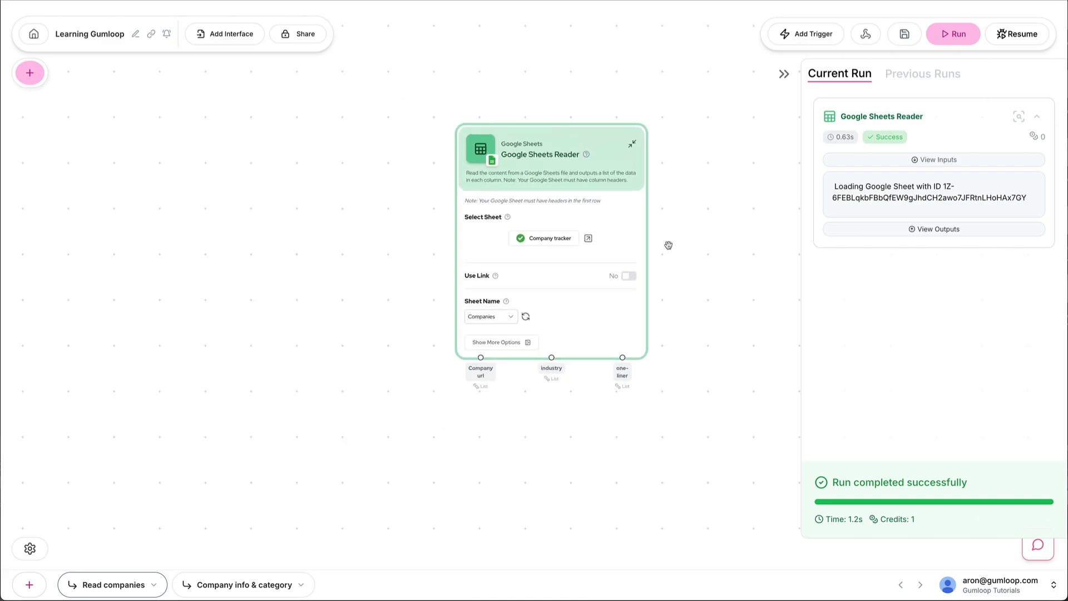
left_click(784, 74)
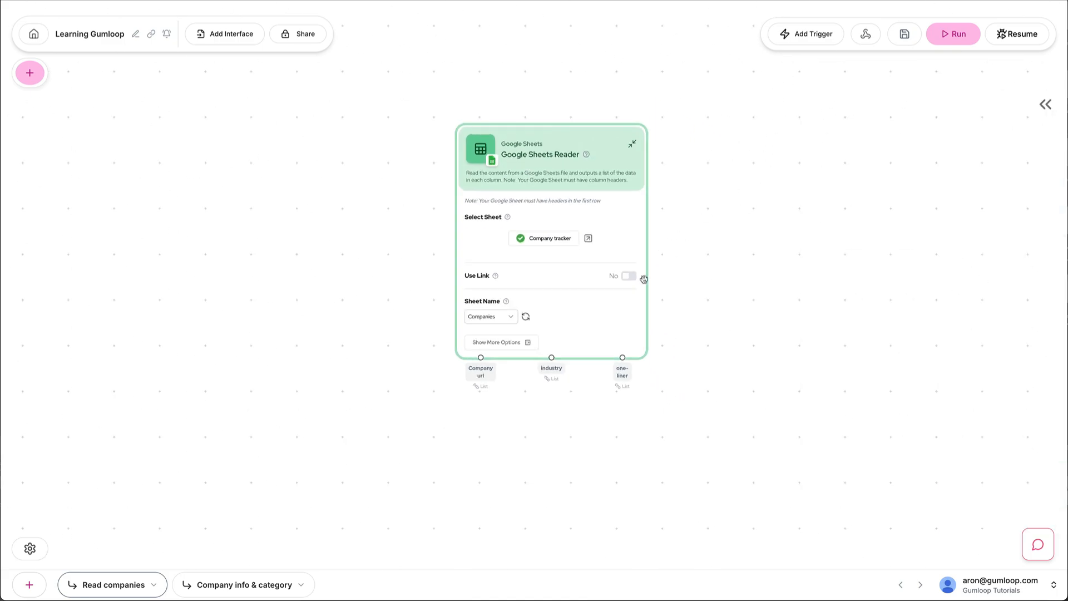
- Review the nodes of the Company info & category flow and return to the Read companies flow
left_click(281, 579)
mouse_move(468, 162)
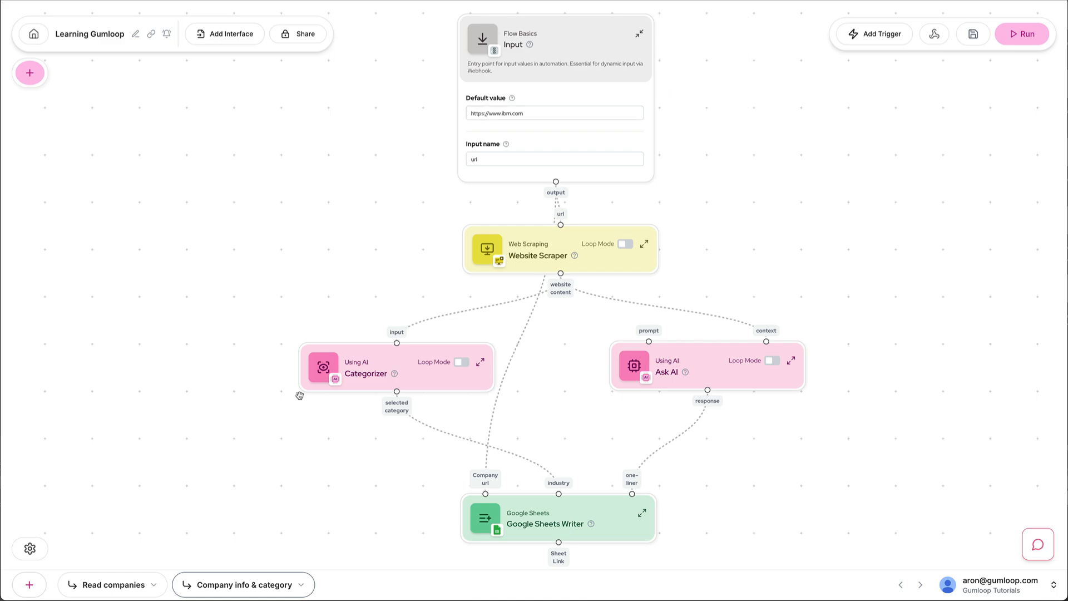
left_click(146, 575)
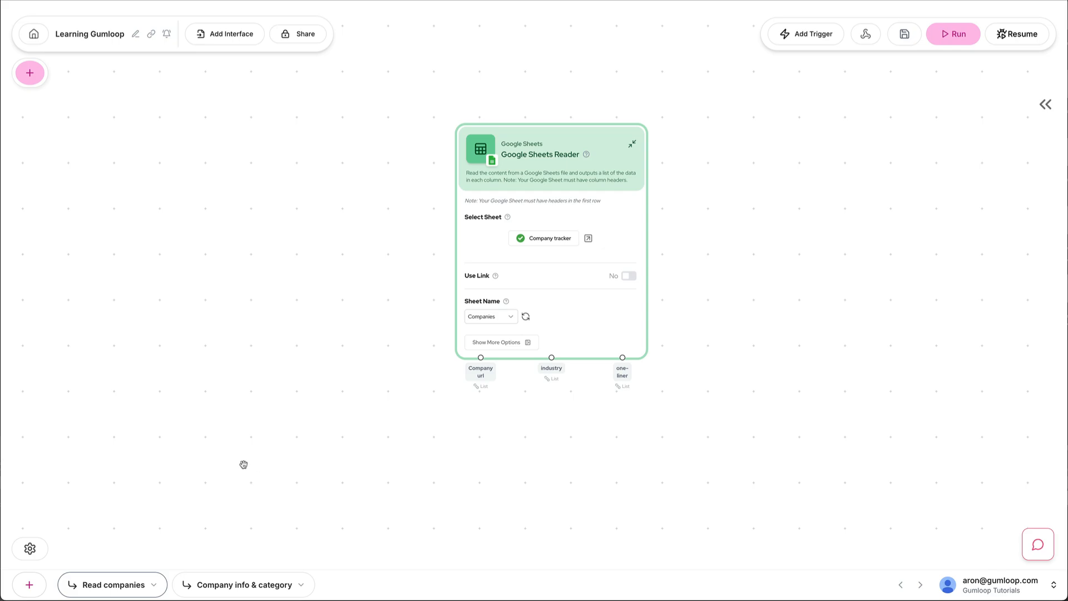
- Add the Company info & category subflow as a node and place it below the Google Sheets Reader
left_click(30, 69)
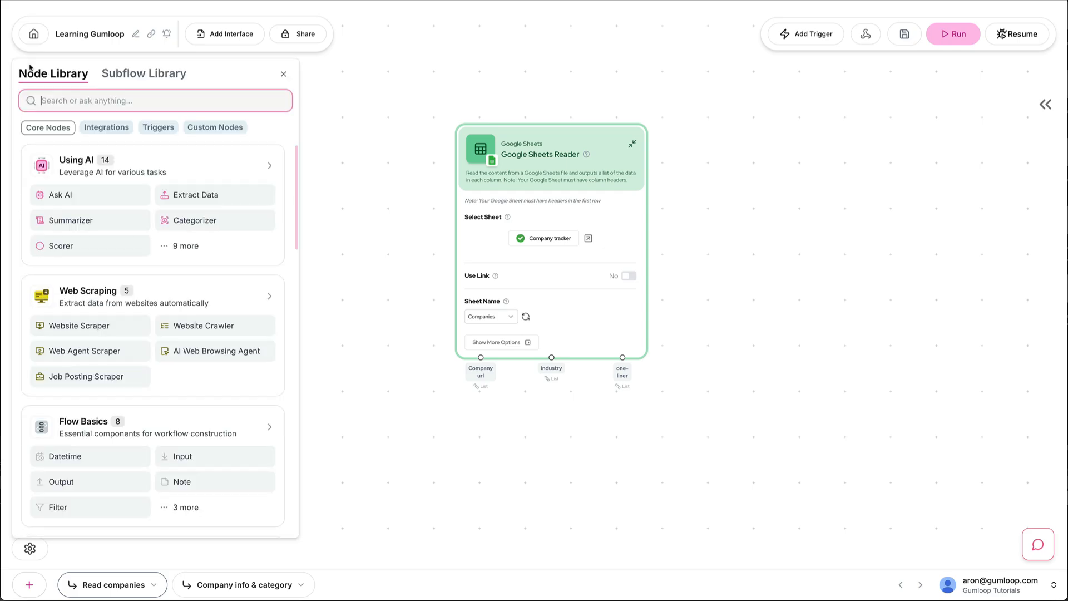
left_click(156, 76)
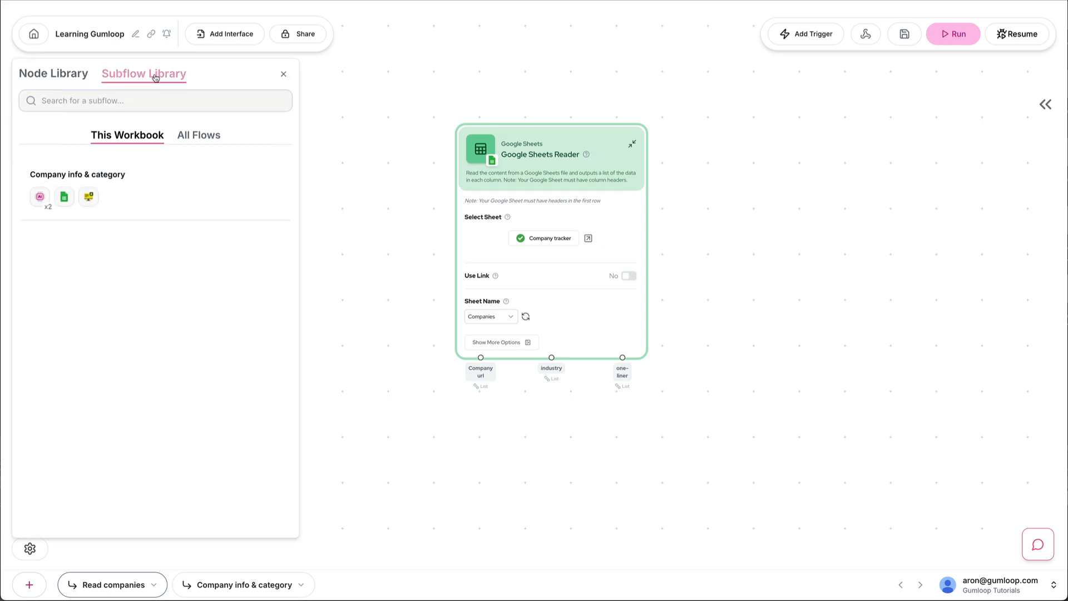
left_click(132, 194)
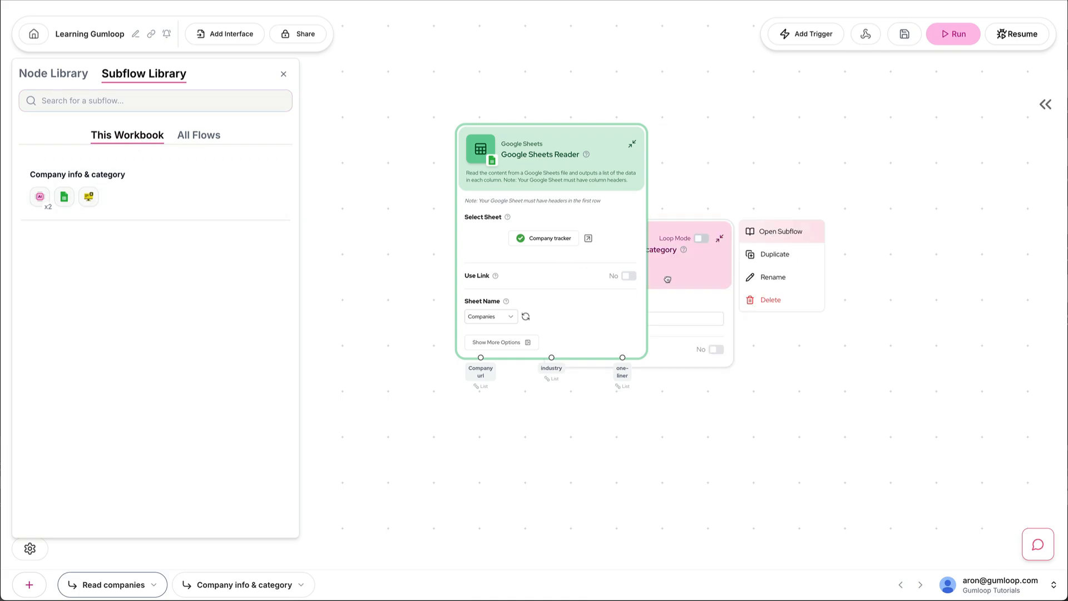
left_click_drag(668, 279, 571, 500)
left_click_drag(719, 362, 674, 237)
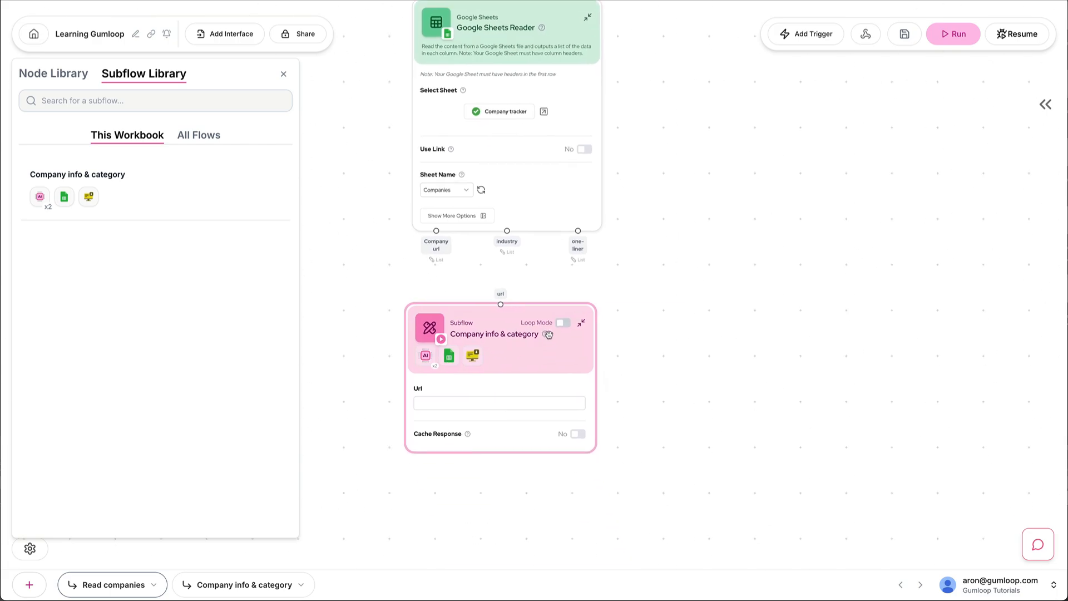
left_click_drag(549, 335, 559, 338)
left_click(283, 74)
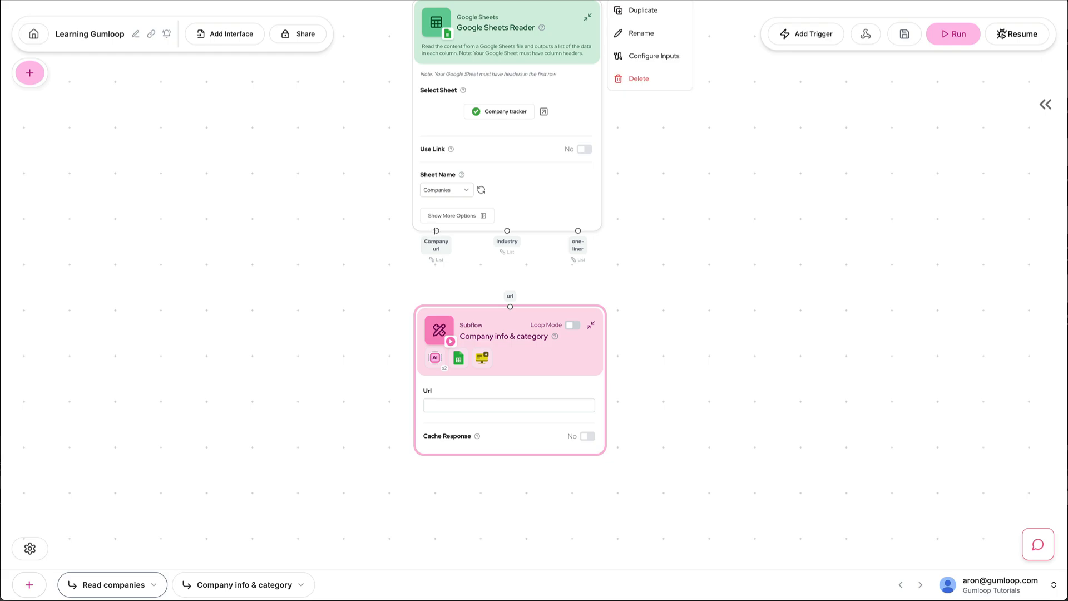
- Connect the reader's Company url output to the subflow's url input and run the Read companies flow
left_click_drag(436, 231, 511, 306)
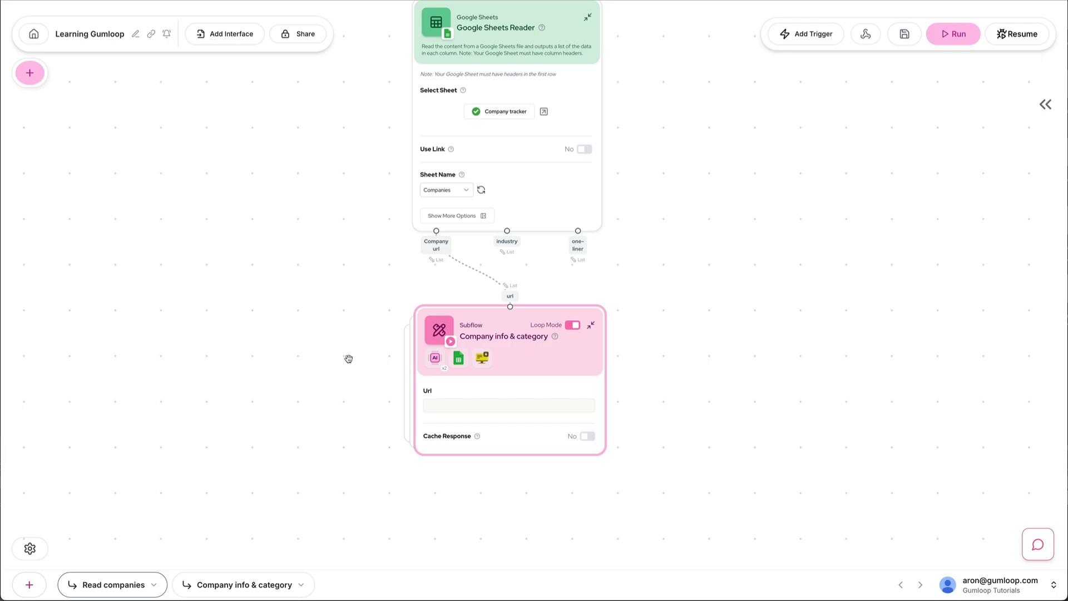
left_click_drag(348, 359, 347, 363)
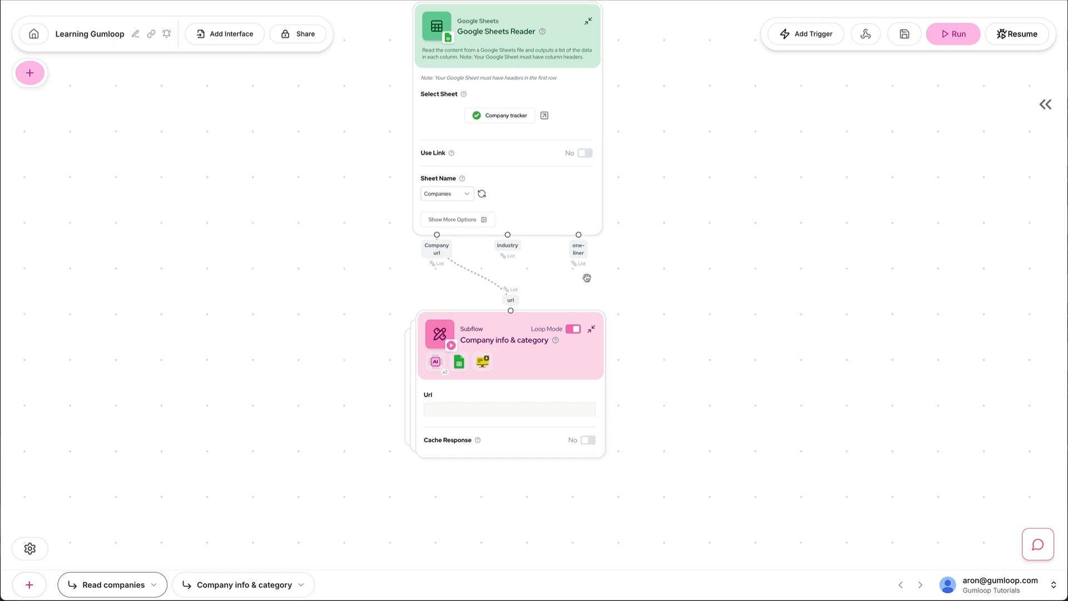
left_click(951, 40)
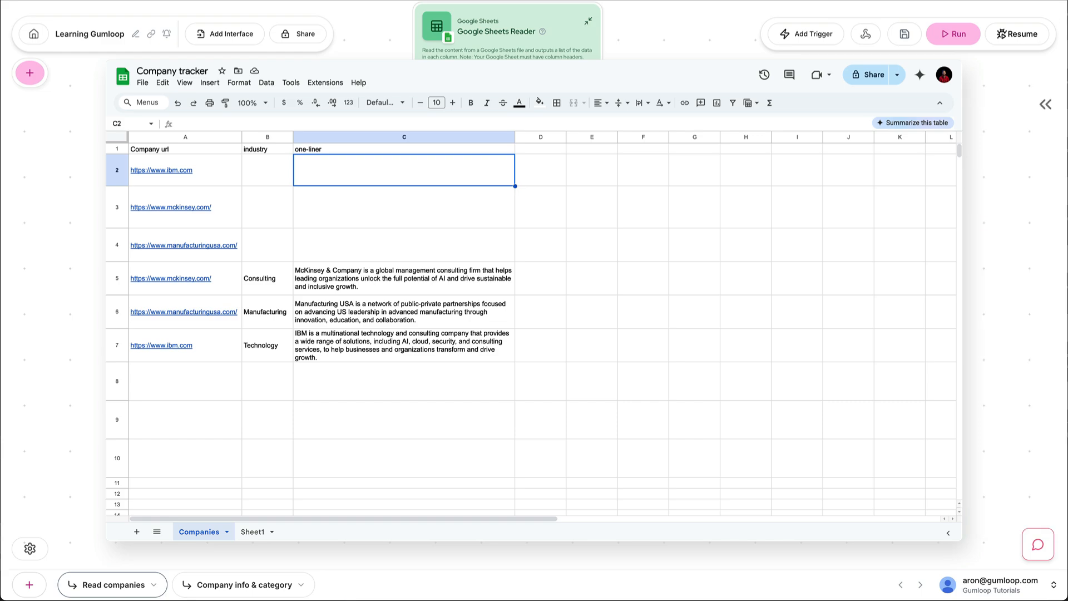
key("Escape")
- Delete the Google Sheets Writer node from the Company info & category flow
left_click(294, 573)
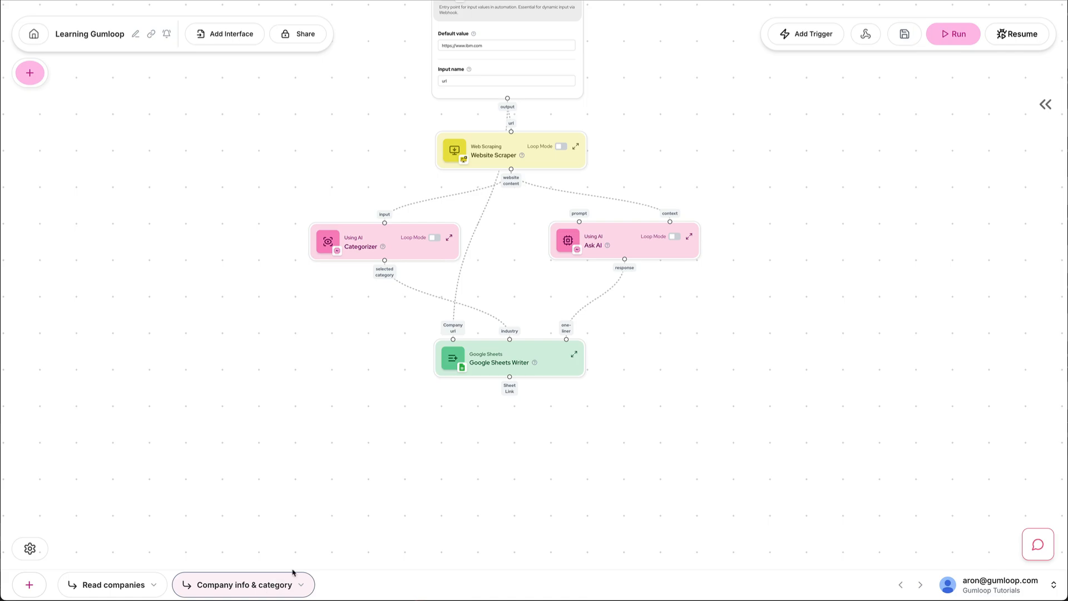
right_click(545, 355)
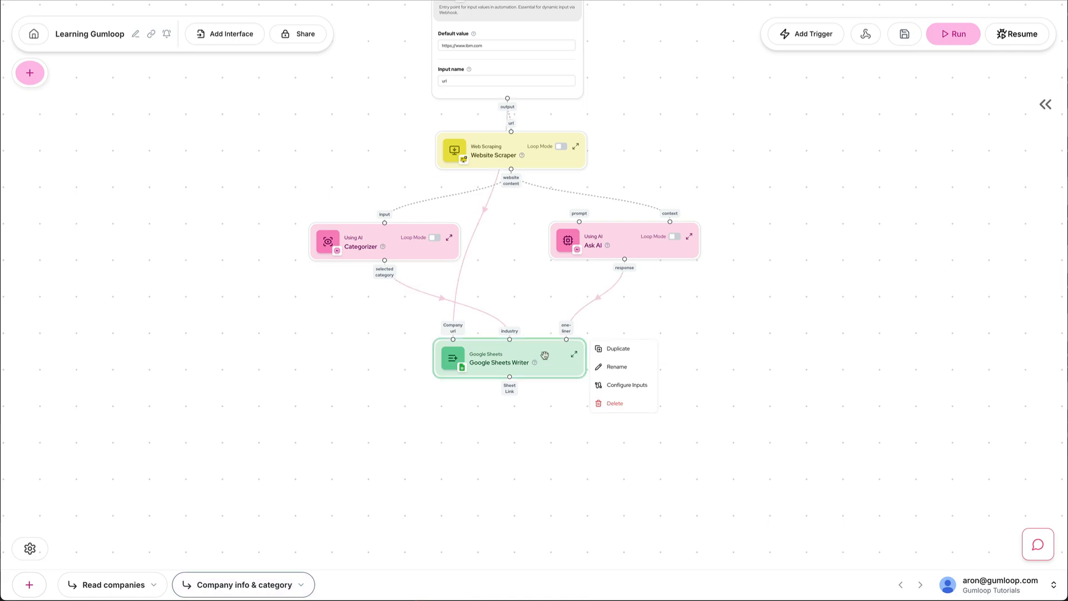
key("Delete")
- Add a Google Sheets Updater node below Categorizer and Ask AI, using Company tracker's Companies sheet with Company url as the search column
left_click(31, 75)
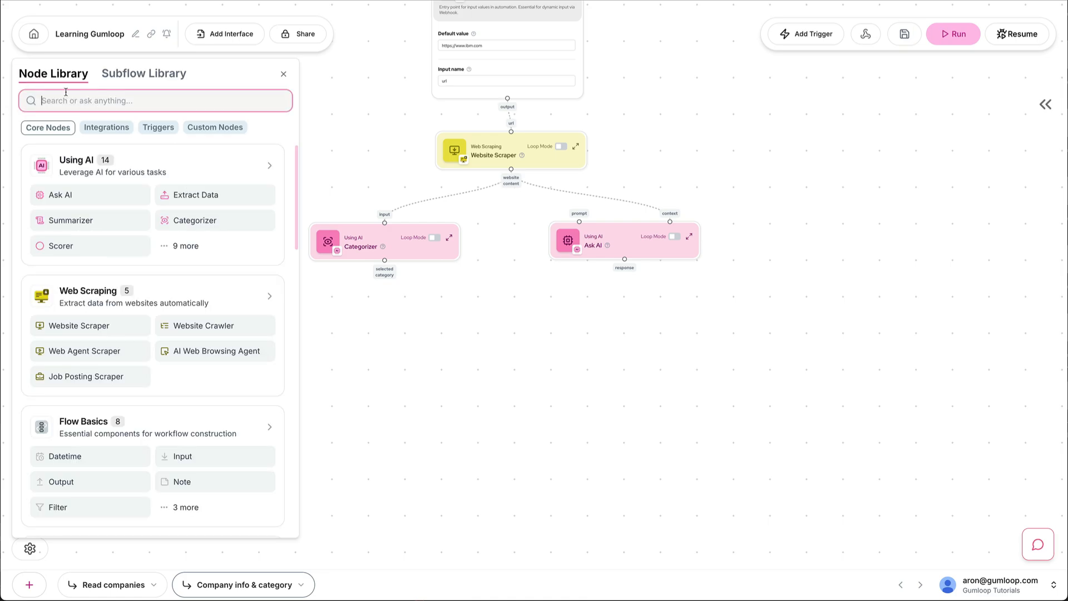
type("google")
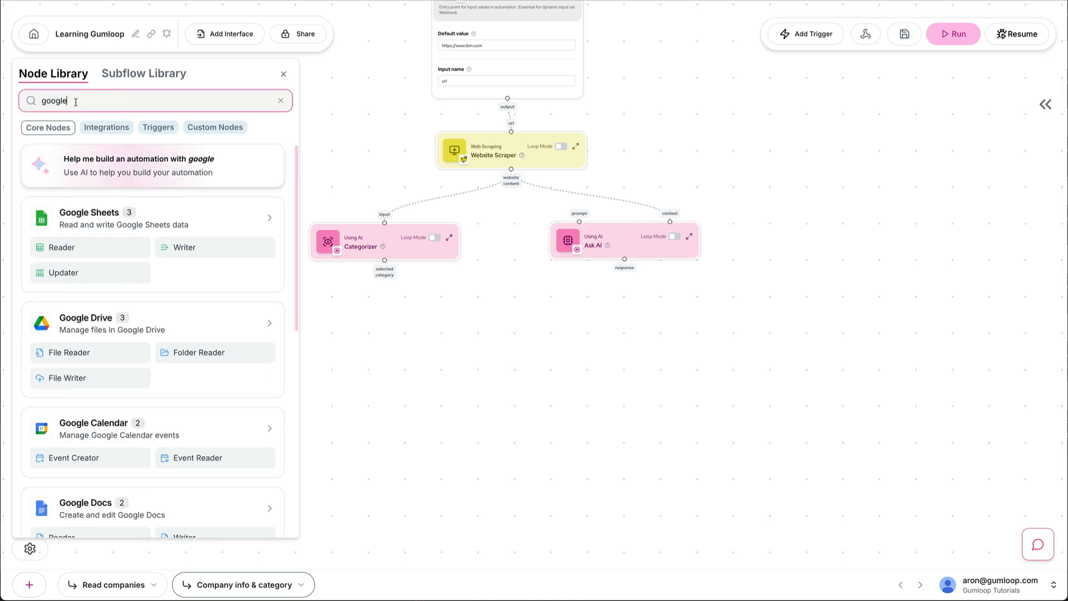
left_click_drag(105, 279, 465, 324)
left_click(511, 409)
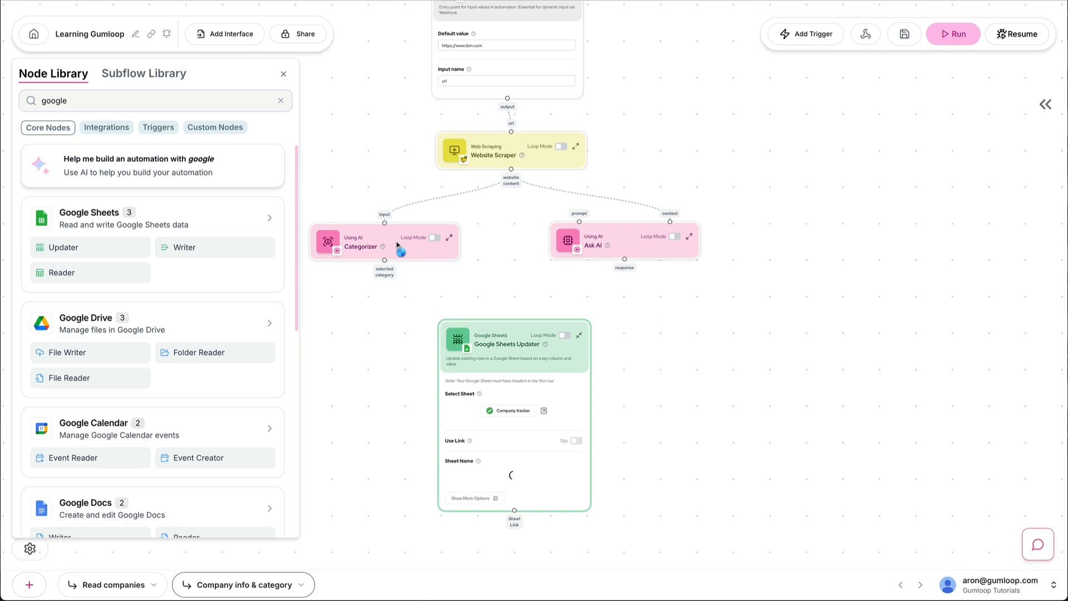
left_click(283, 74)
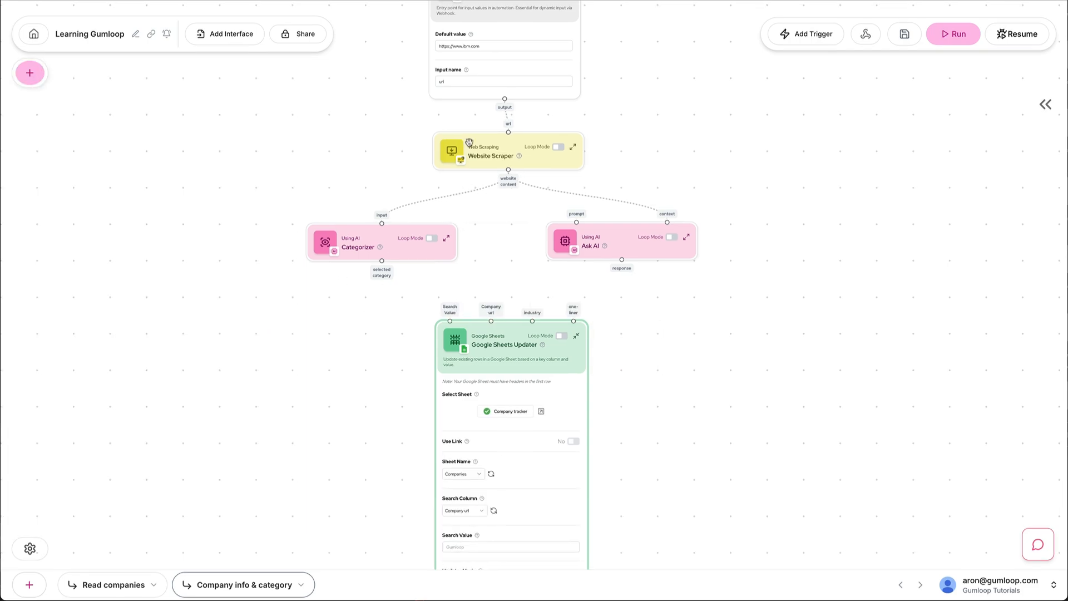
- Connect the input's output to Search Value, Categorizer's selected category to industry, and Ask AI's response to one-liner, and collapse the Google Sheets Updater node
left_click_drag(506, 99, 451, 321)
left_click_drag(381, 260, 531, 321)
left_click_drag(621, 260, 576, 318)
left_click(576, 336)
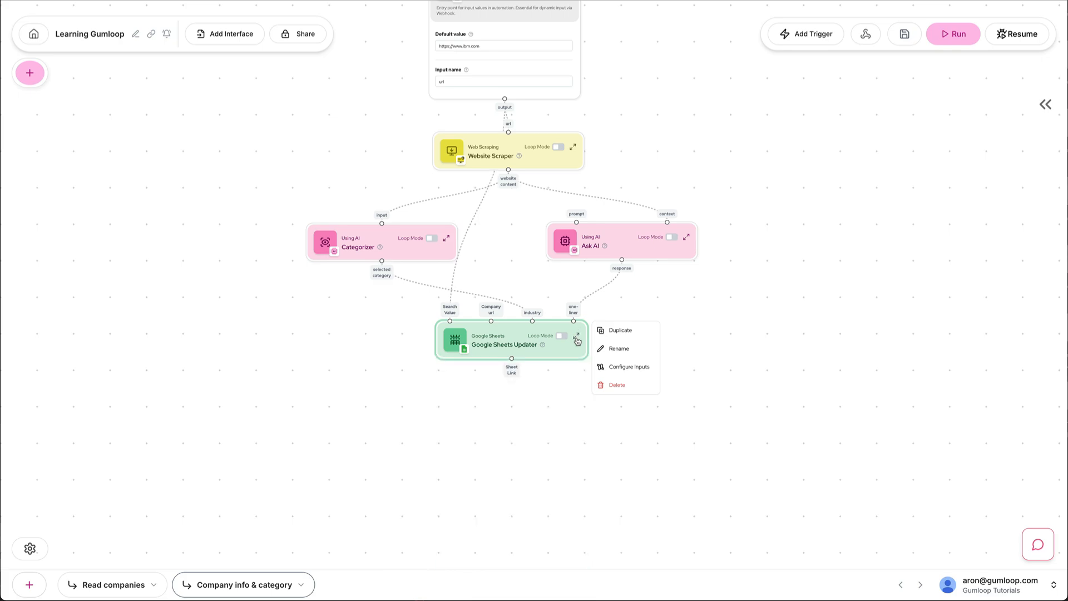
- Switch to the Read companies flow and run it with the updated subflow
left_click(142, 583)
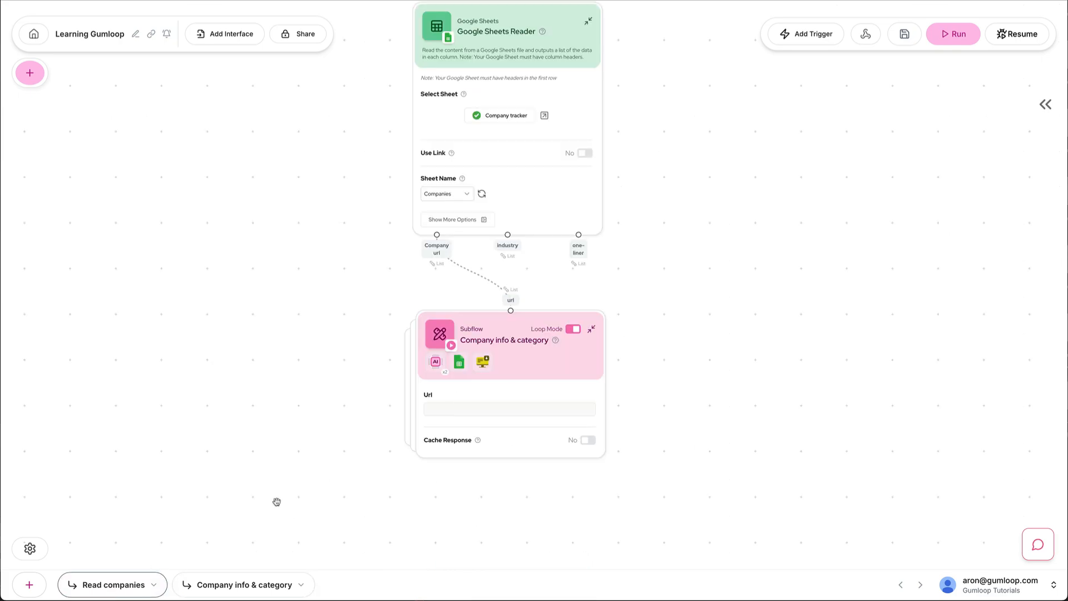
left_click(953, 34)
left_click(649, 332)
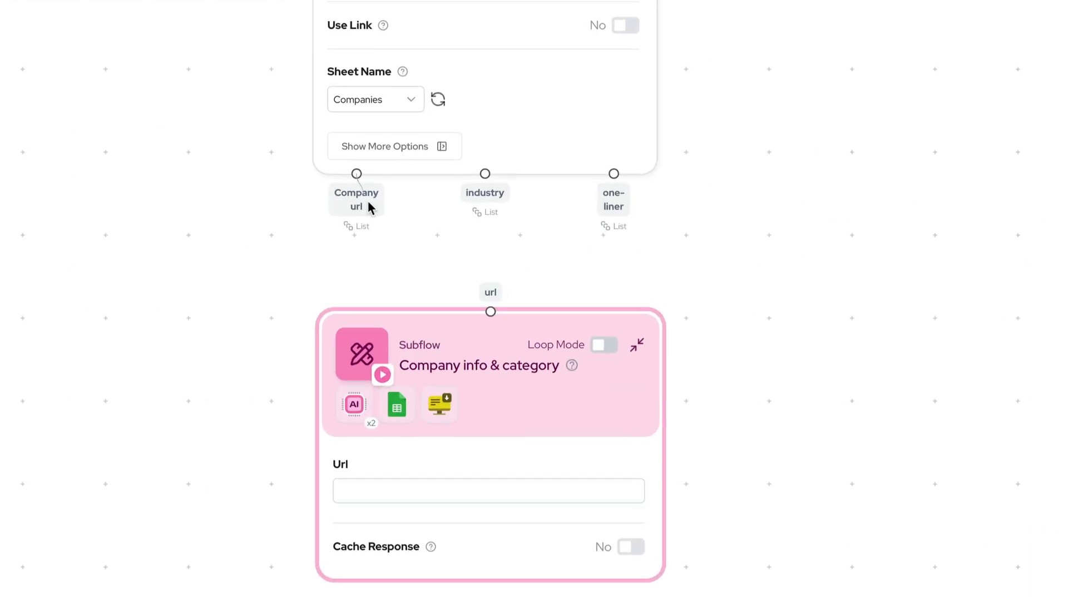
left_click_drag(368, 202, 491, 309)
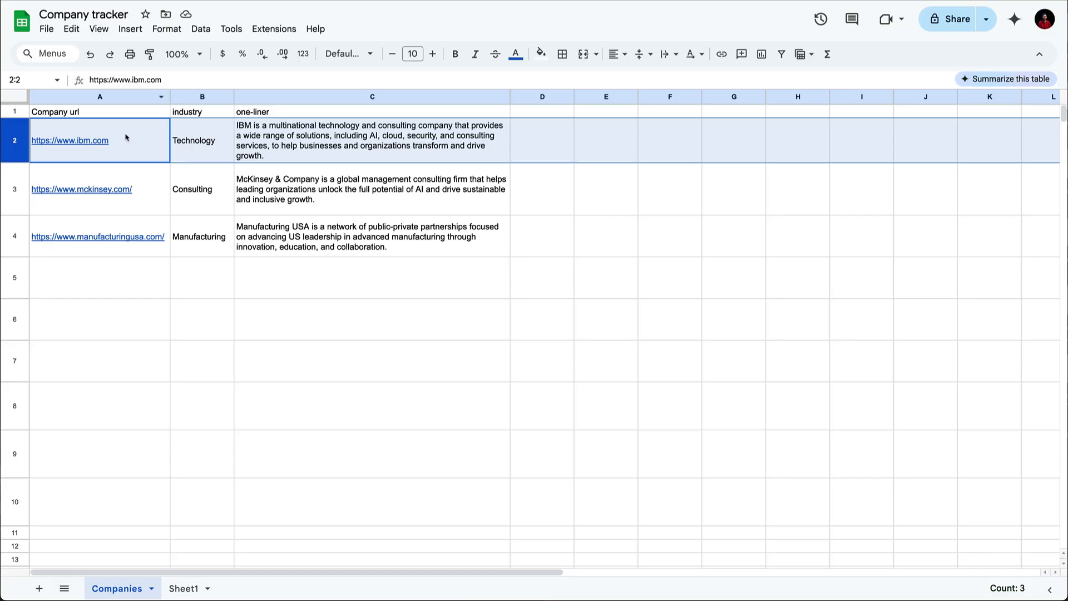
- In the Company tracker Google Sheet, replace the URL in A2 with aweradawd.com and clear the industry and one-liner cells B2:C2
double_click(126, 137)
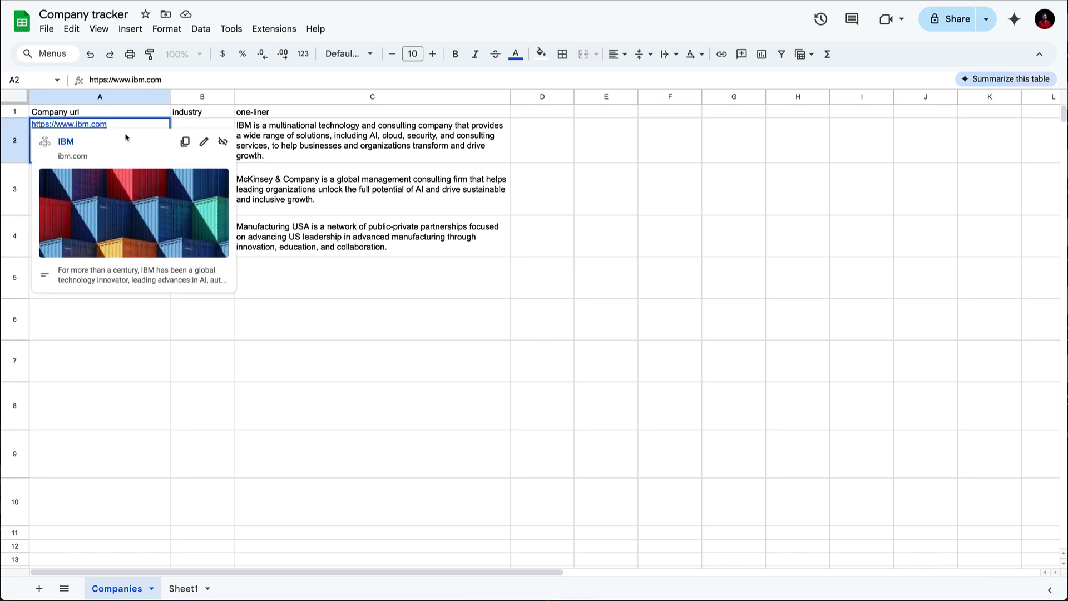
key("super+a")
type("aweradawd.com")
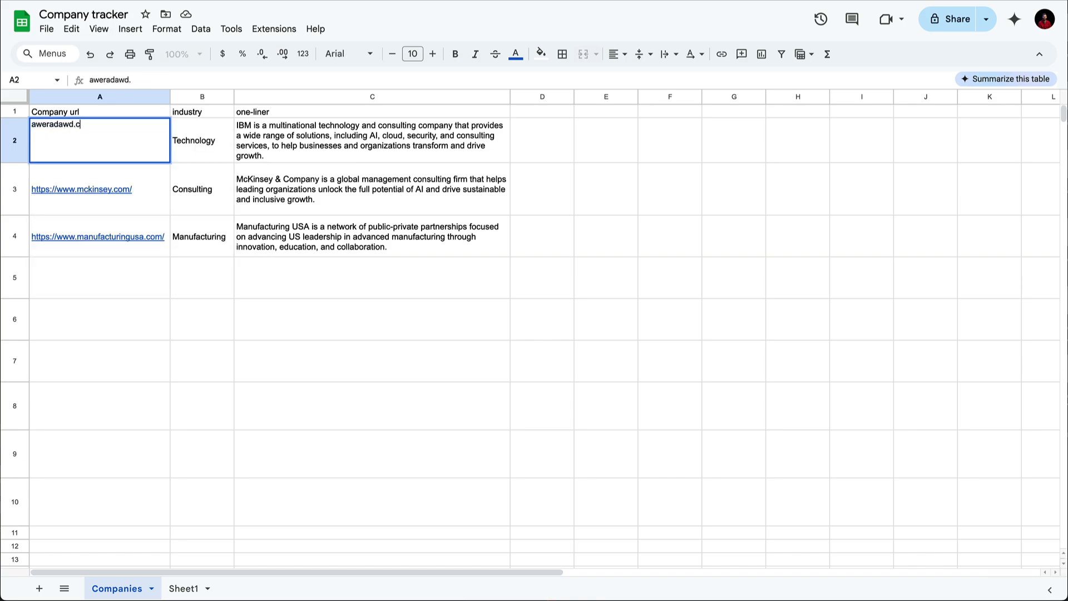
key("Return")
left_click_drag(182, 160, 286, 143)
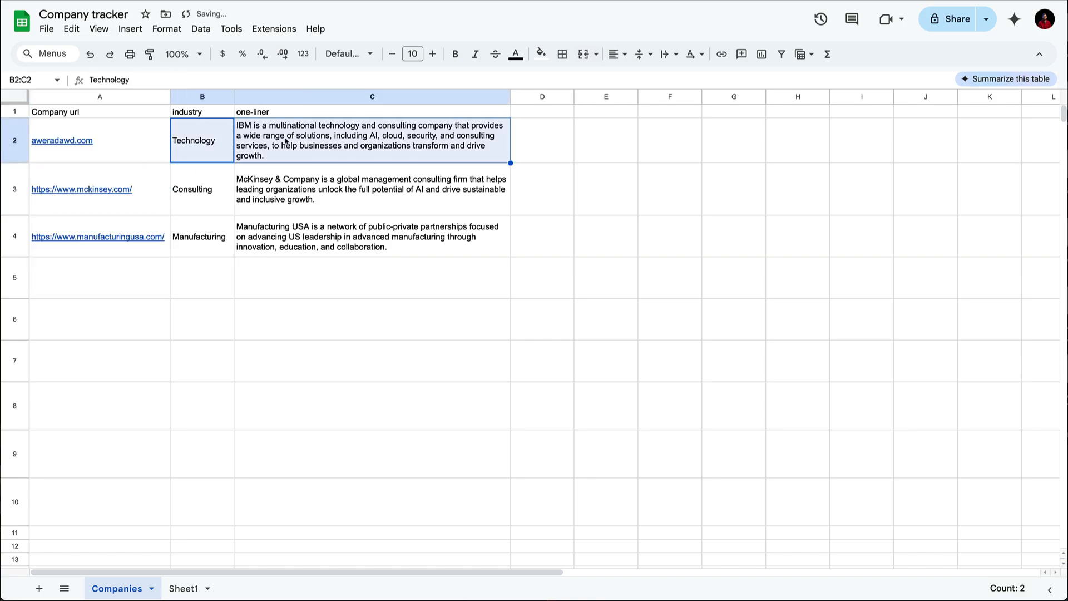
key("Delete")
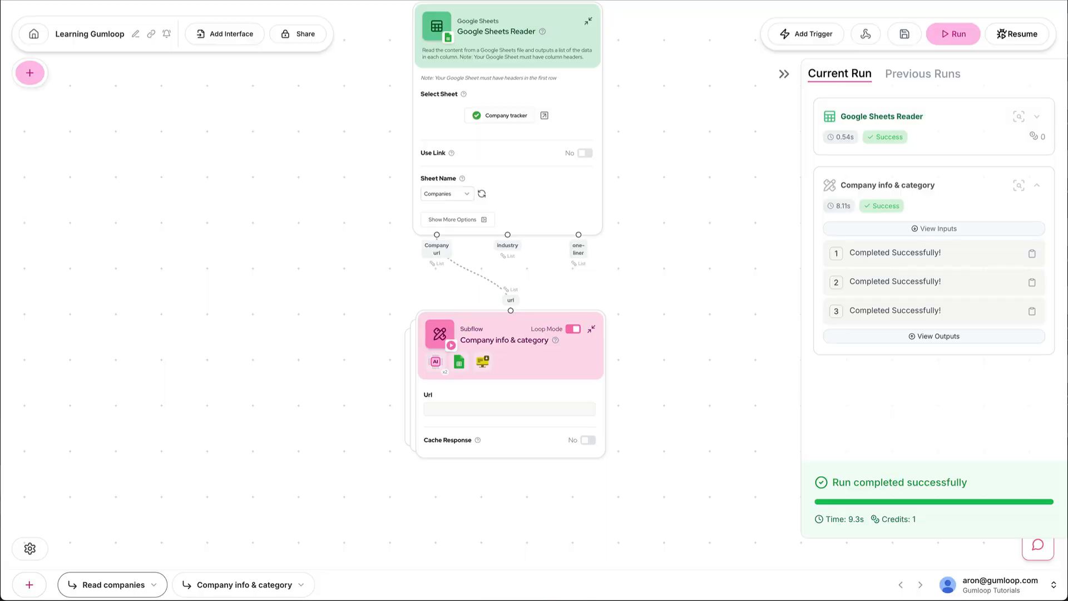
- Return to Gumloop and run the Read companies flow on the edited sheet
left_click(925, 31)
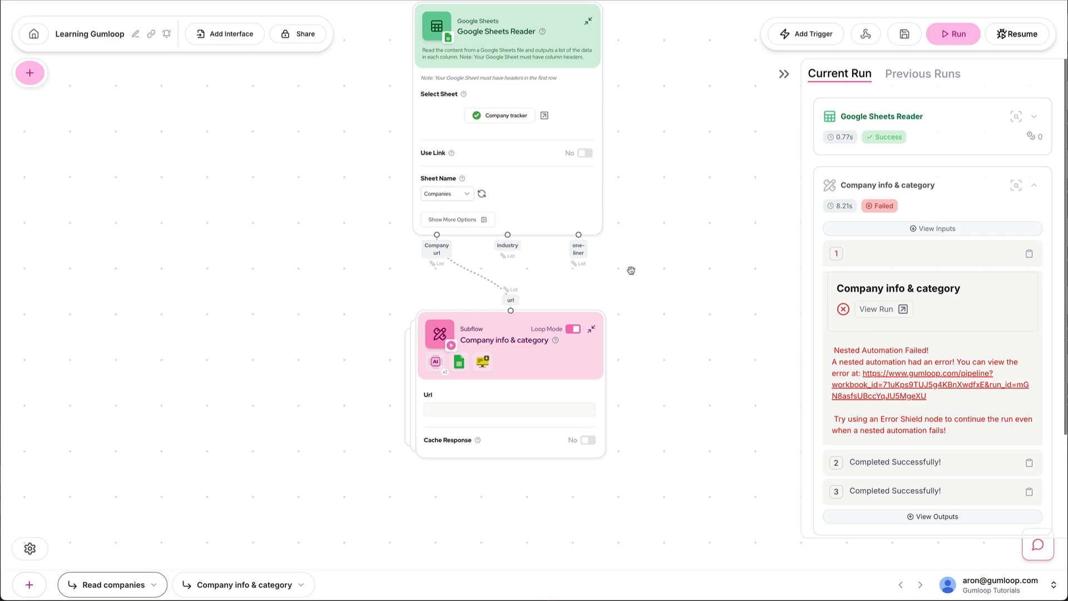
- Add an Error Shield node to the Read companies flow, beside the Company info & category subflow
left_click(30, 73)
type("error")
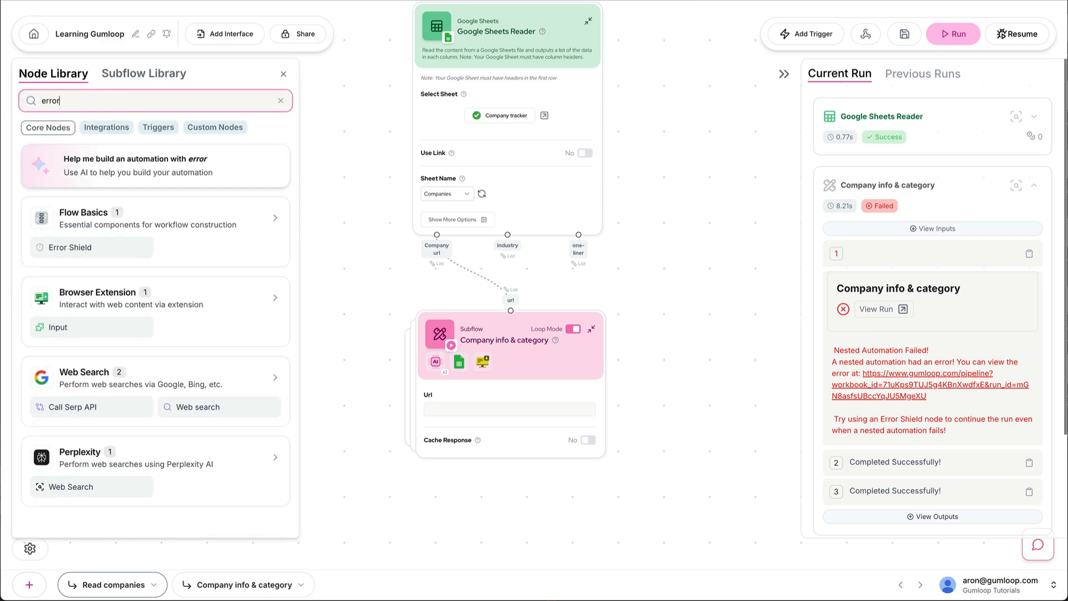
left_click_drag(83, 247, 411, 254)
left_click(284, 74)
left_click_drag(708, 315, 736, 288)
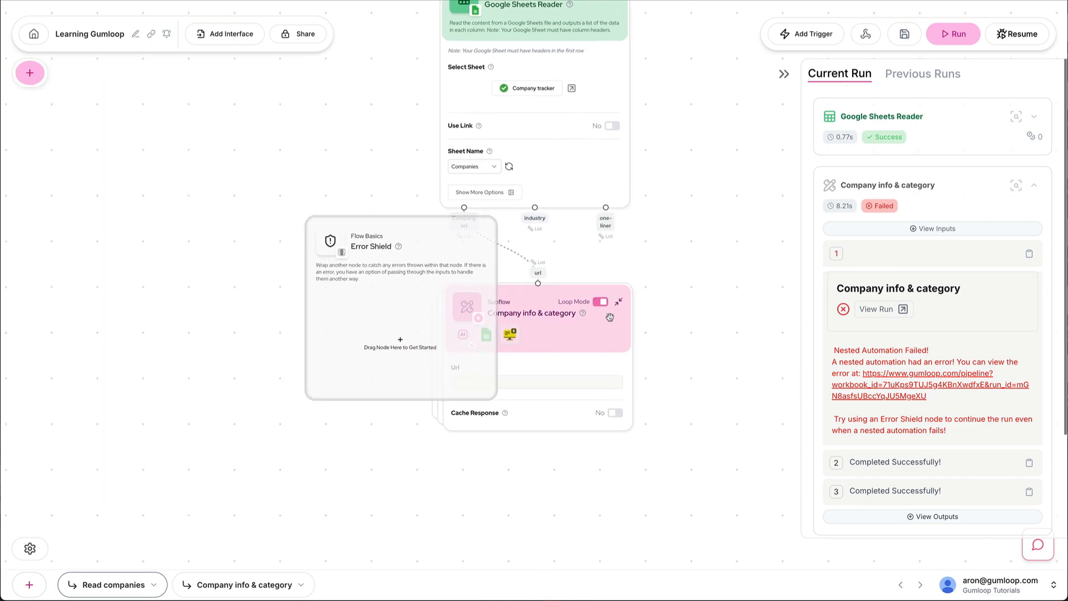
- Place the Company info & category subflow inside the Error Shield and position the shield below the Google Sheets Reader
left_click_drag(576, 328, 433, 342)
left_click_drag(406, 251, 535, 346)
left_click_drag(643, 265, 659, 201)
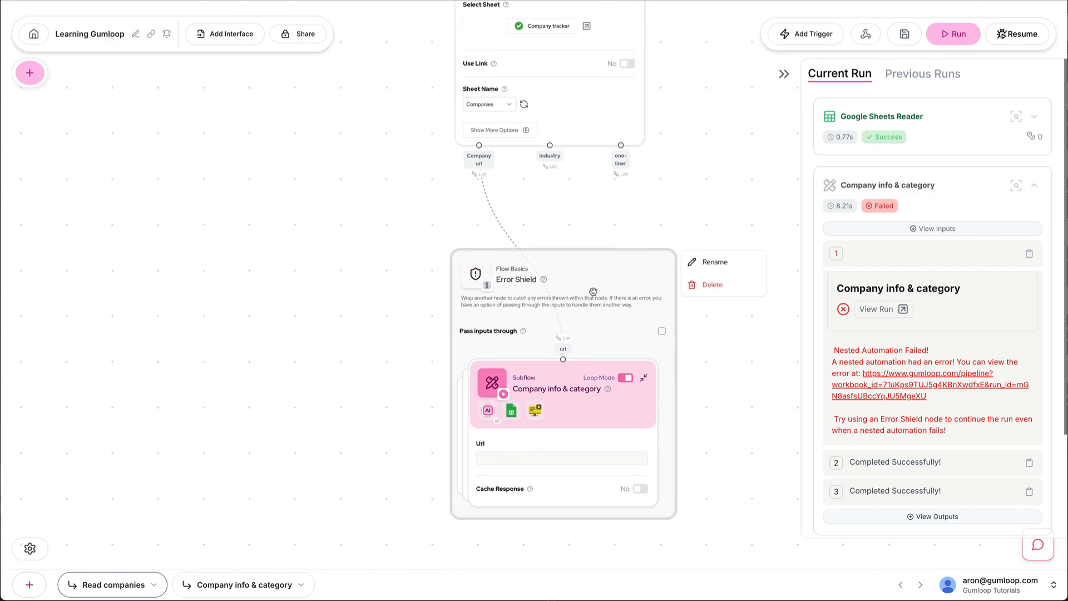
- Run the Read companies flow with the subflow wrapped in the Error Shield
scroll(594, 291, "down", 1)
scroll(696, 194, "down", 1)
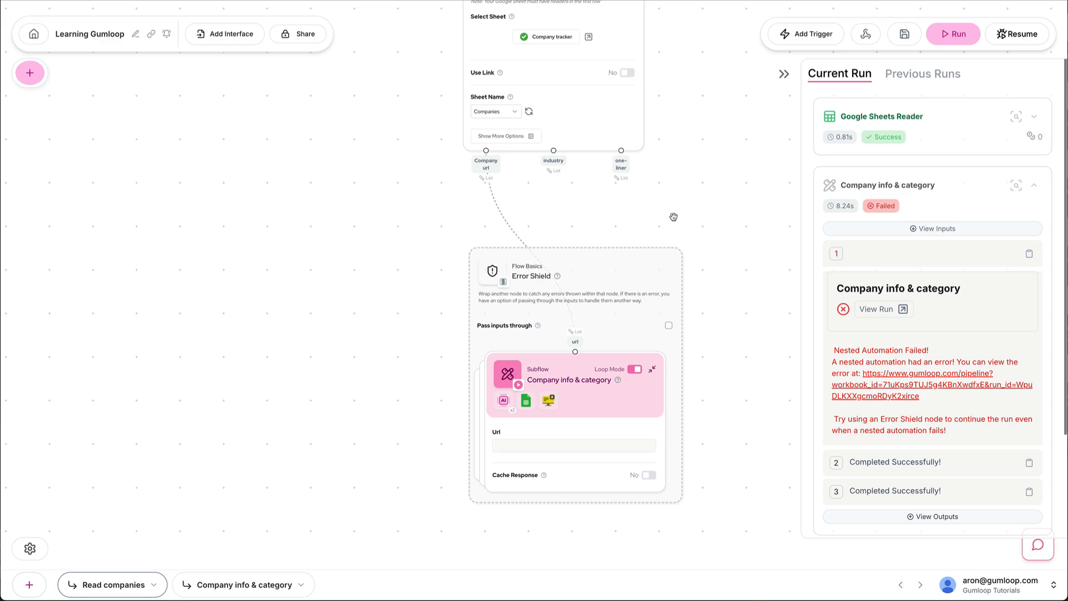
left_click(953, 34)
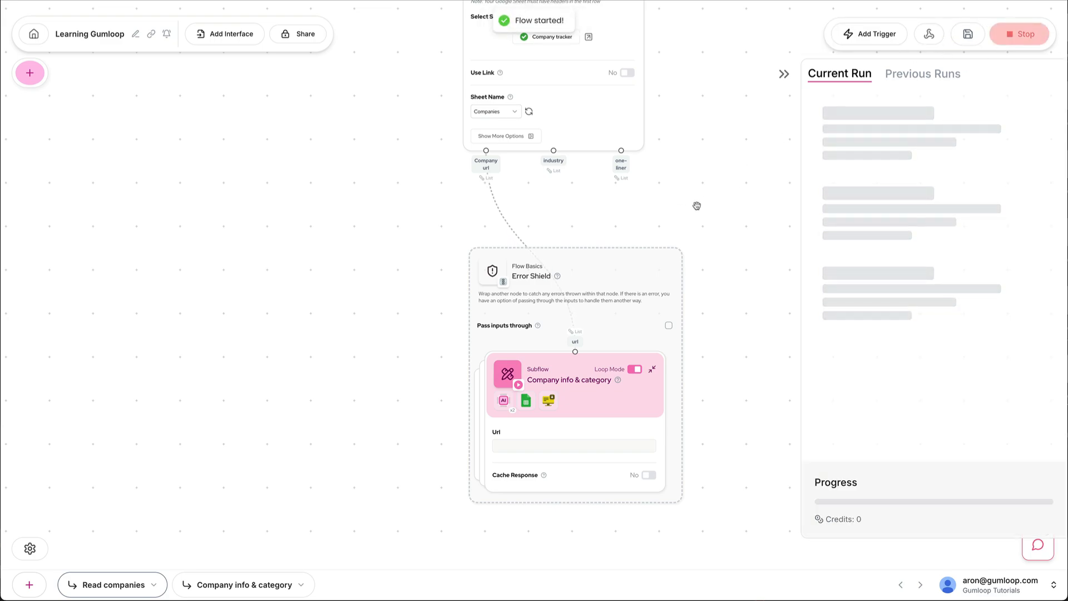